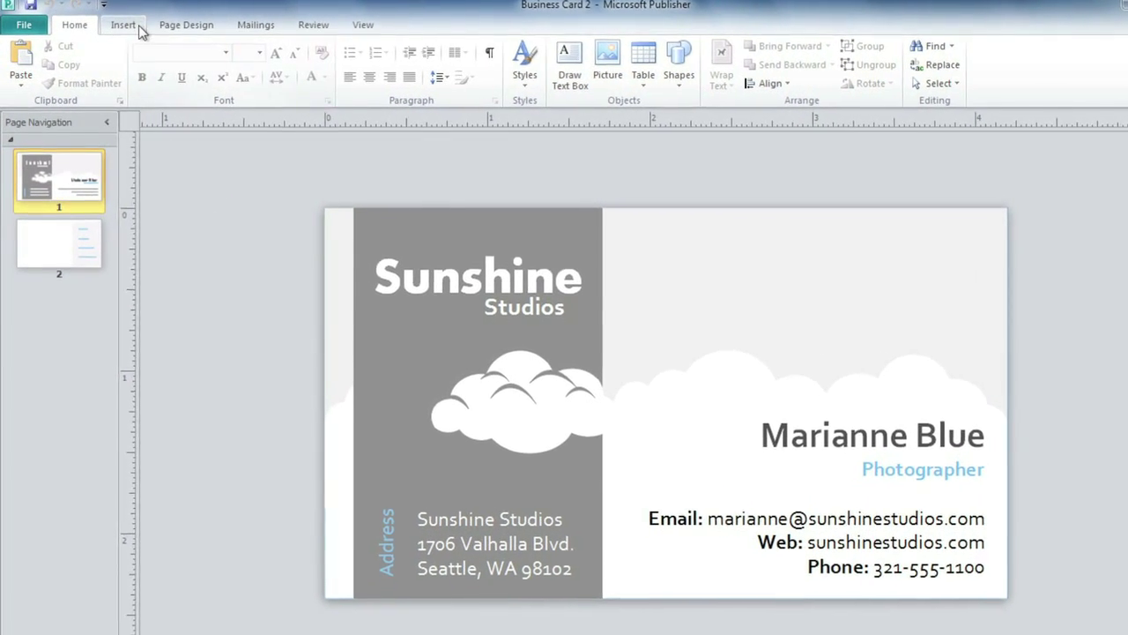
# Step: Draw a Sun shape from Basic Shapes over the cloud on the card's front
pyautogui.click(120, 25)
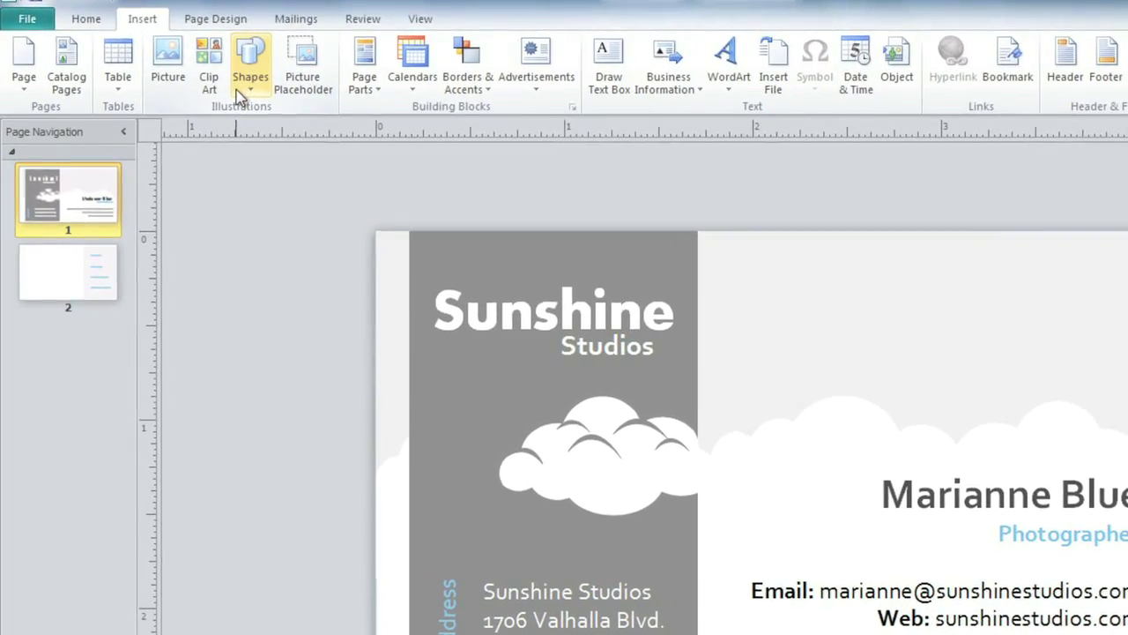
pyautogui.click(237, 80)
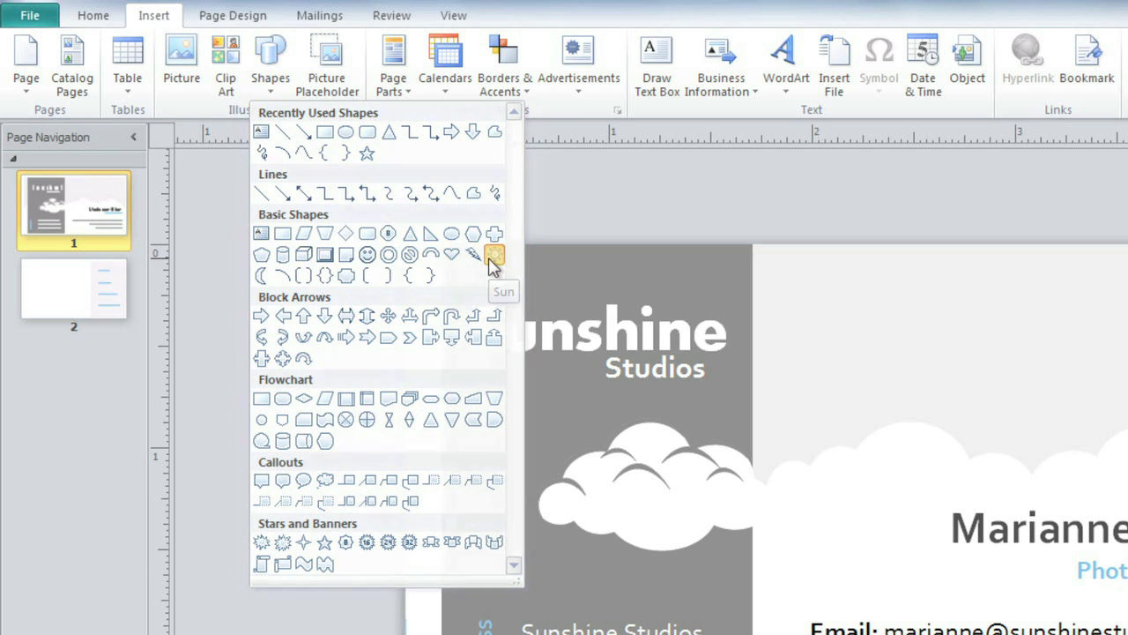
pyautogui.click(491, 261)
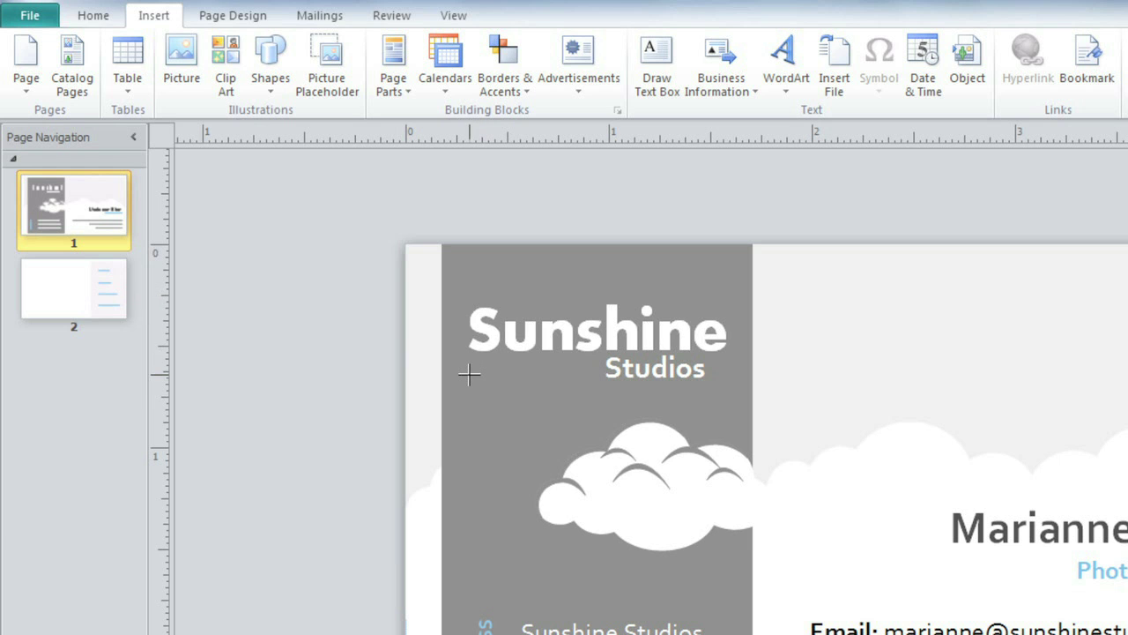
pyautogui.moveTo(469, 374); pyautogui.dragTo(573, 529)
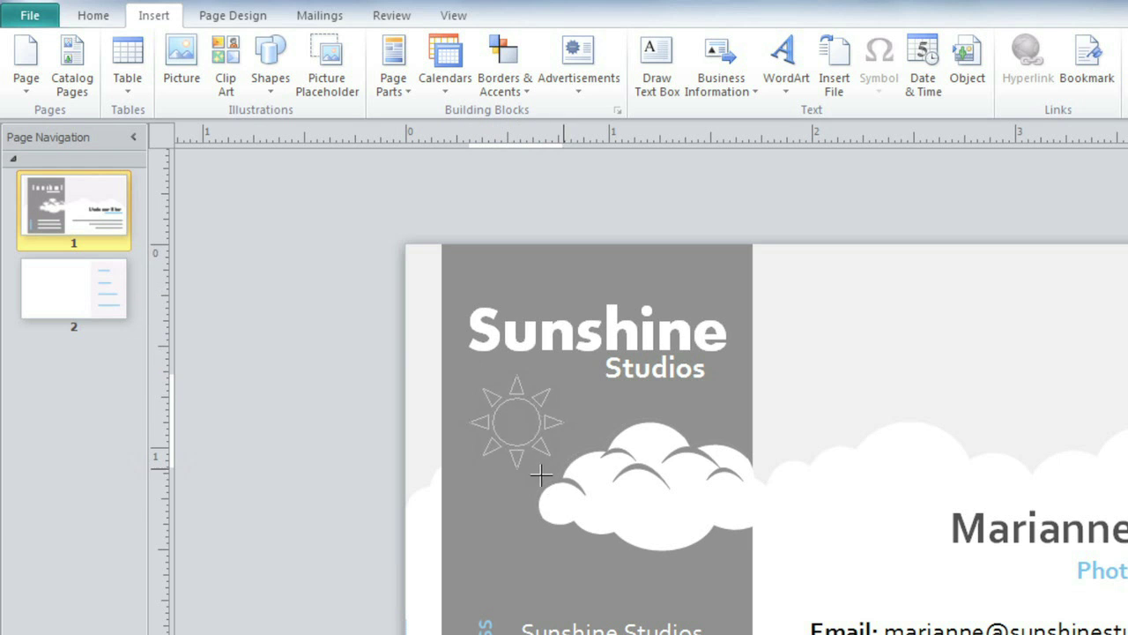
pyautogui.moveTo(573, 529); pyautogui.dragTo(600, 588)
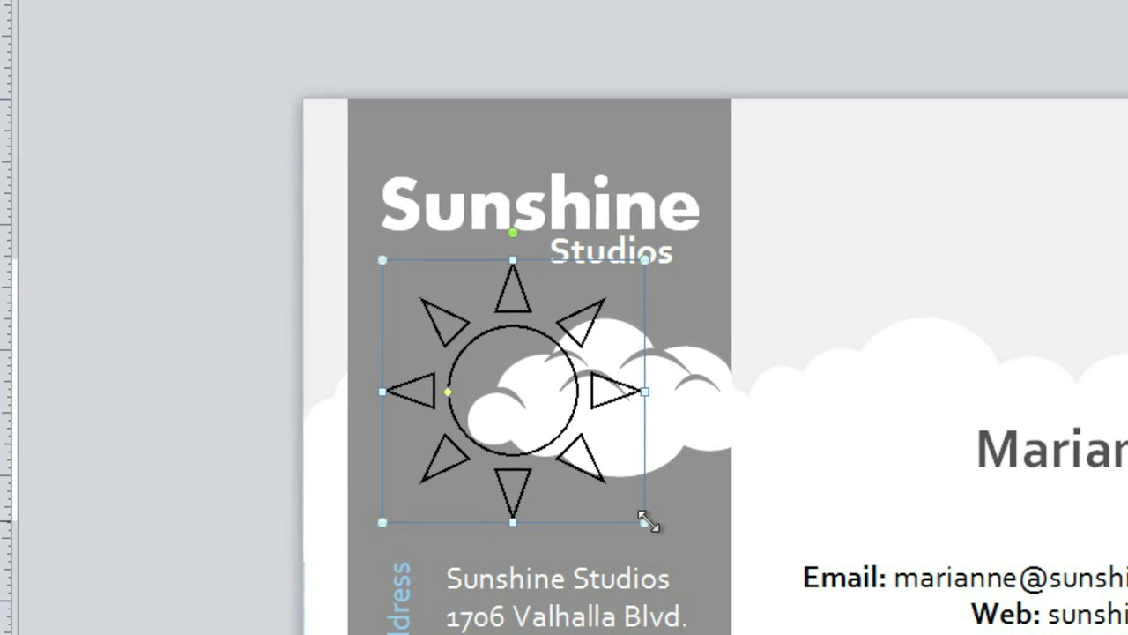
# Step: Shrink the sun, tilt it slightly clockwise, and enlarge its centre so the rays shorten
pyautogui.moveTo(646, 521); pyautogui.dragTo(501, 394)
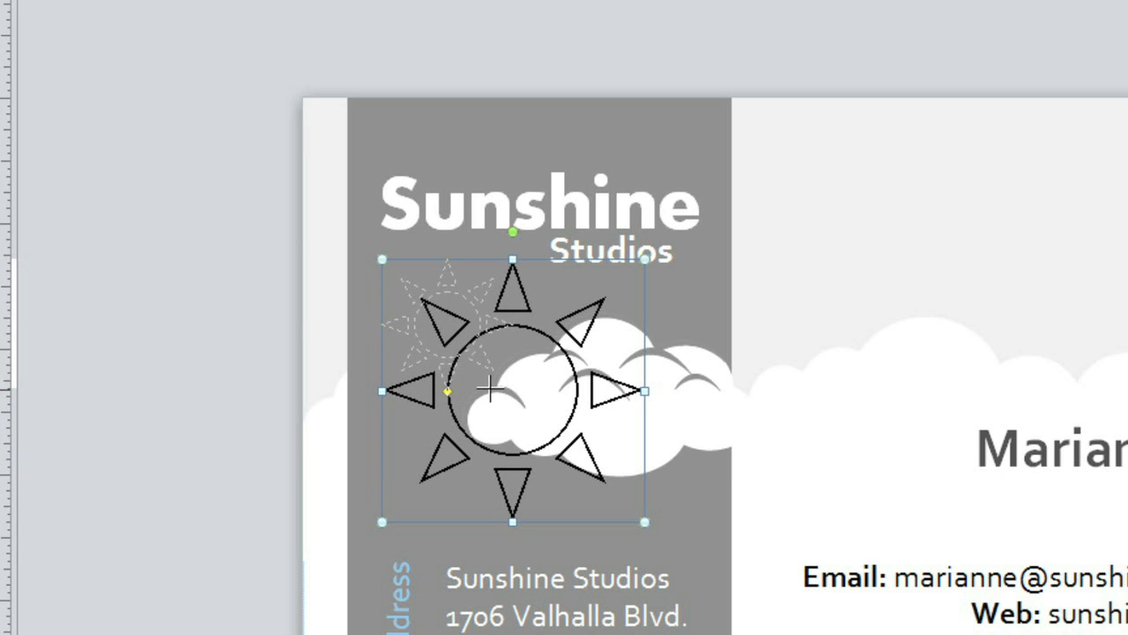
pyautogui.moveTo(501, 394); pyautogui.dragTo(513, 389)
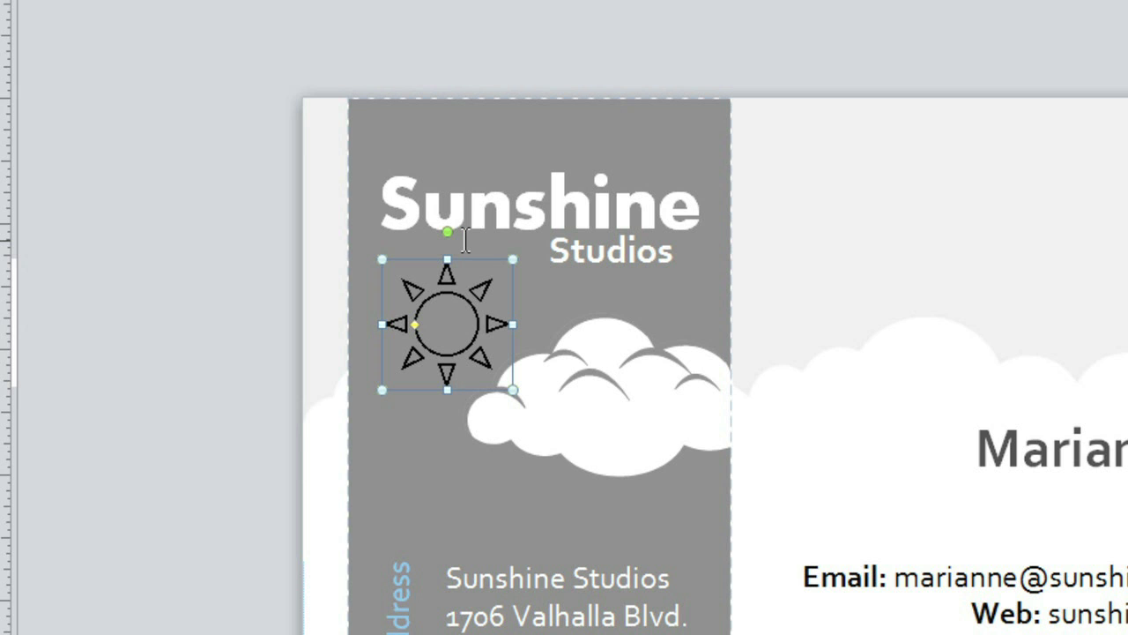
pyautogui.moveTo(448, 232); pyautogui.dragTo(423, 236)
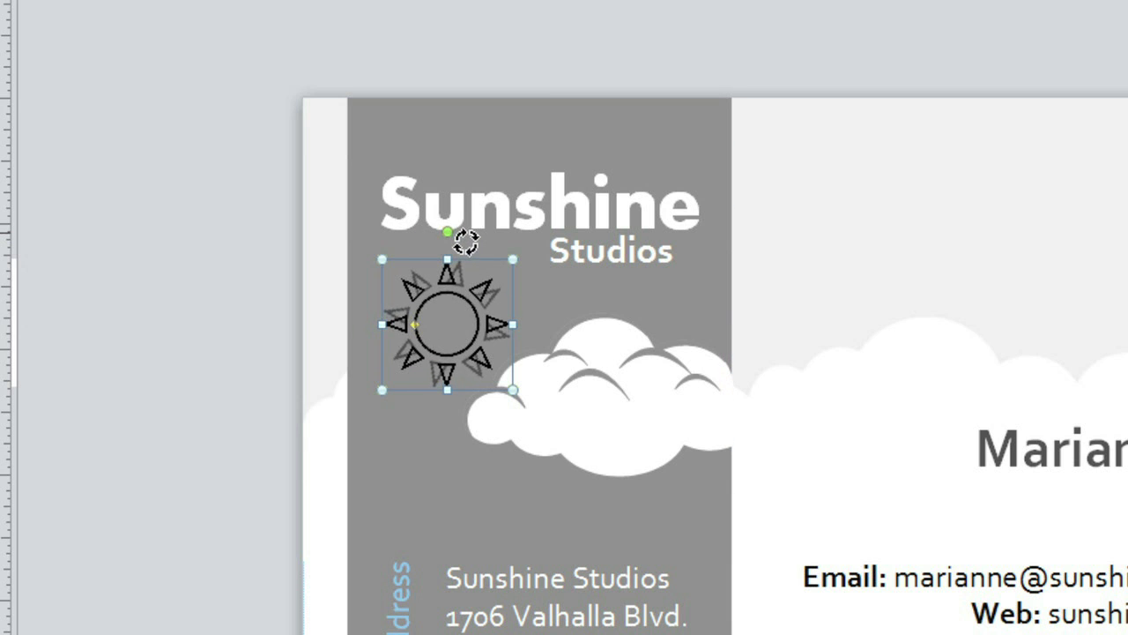
pyautogui.moveTo(424, 236); pyautogui.dragTo(465, 238)
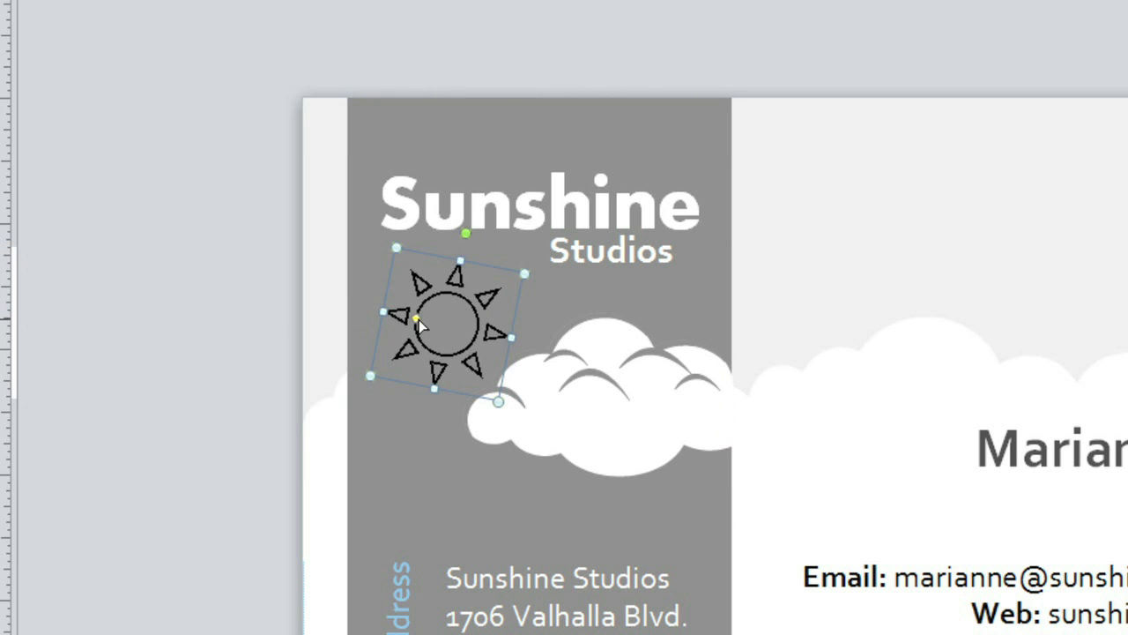
pyautogui.moveTo(419, 319); pyautogui.dragTo(434, 323)
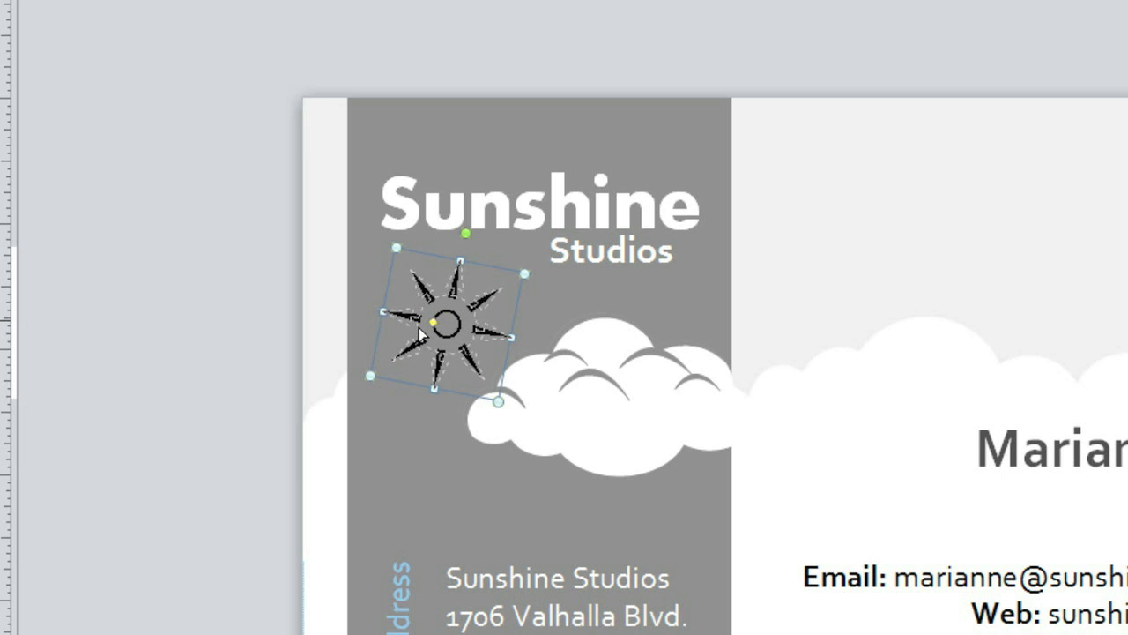
pyautogui.moveTo(433, 324); pyautogui.dragTo(406, 326)
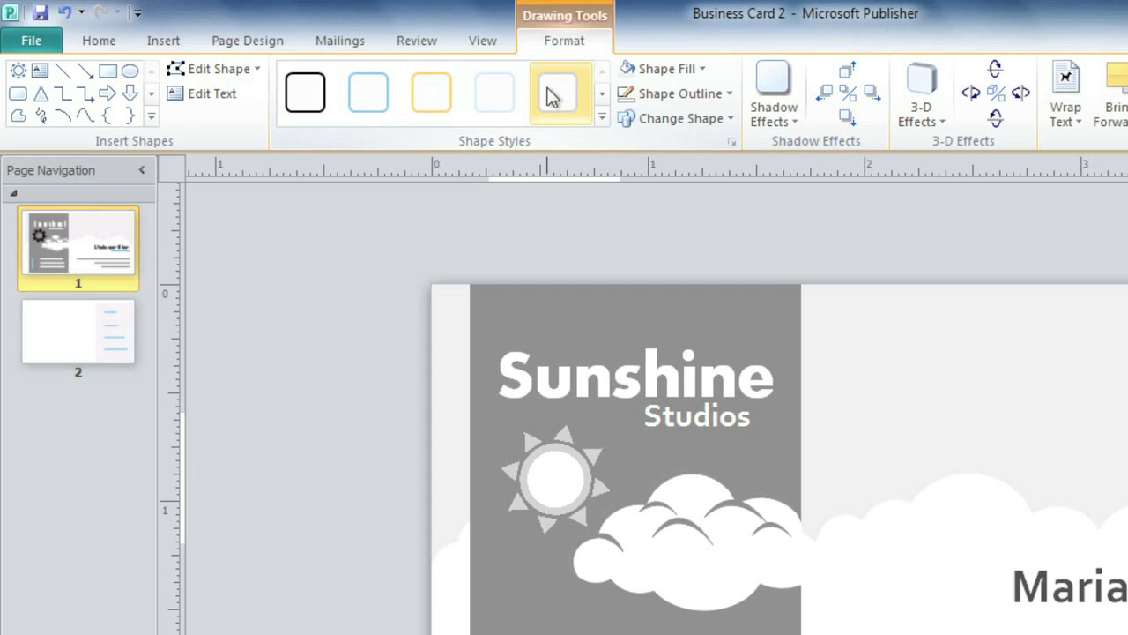
# Step: Browse the shape style presets without applying one, then fill the sun soft yellow
pyautogui.click(603, 118)
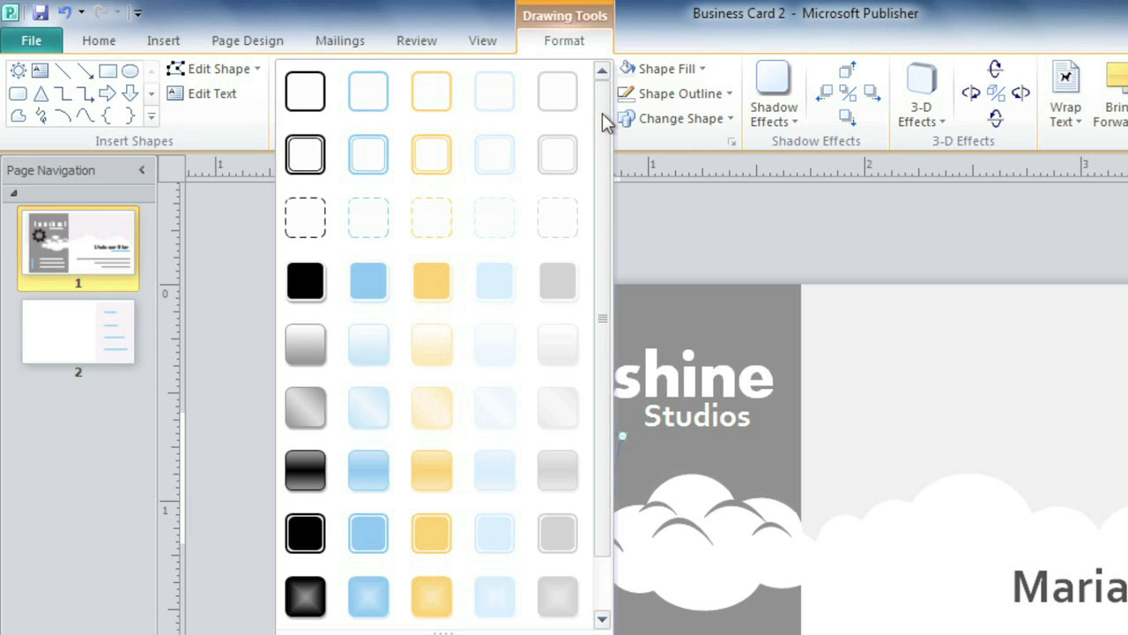
pyautogui.click(601, 48)
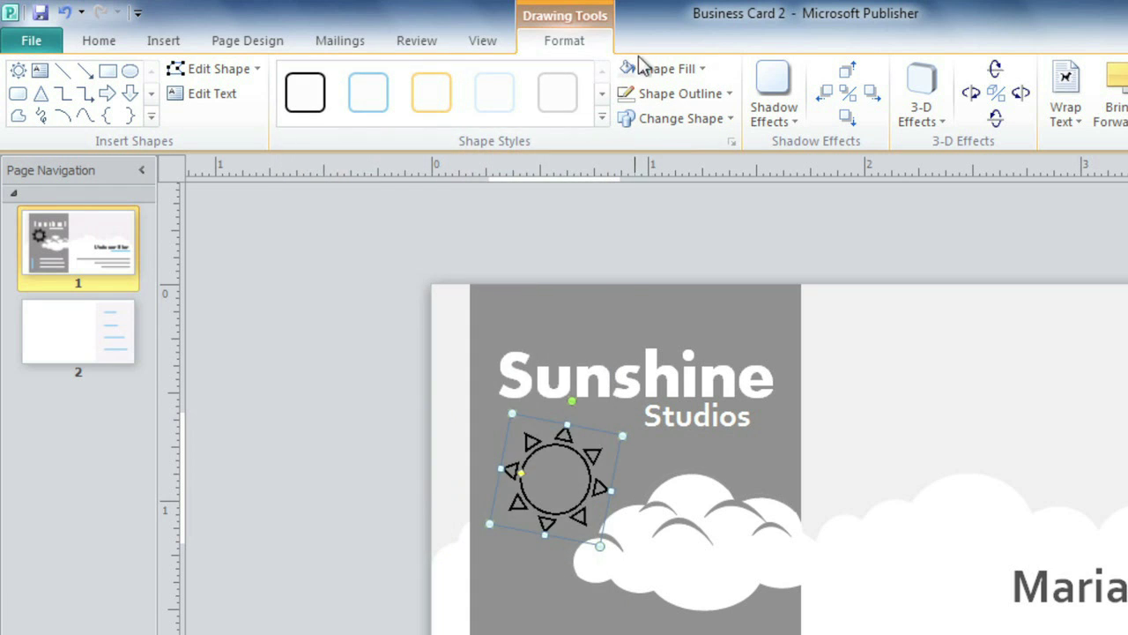
pyautogui.click(679, 68)
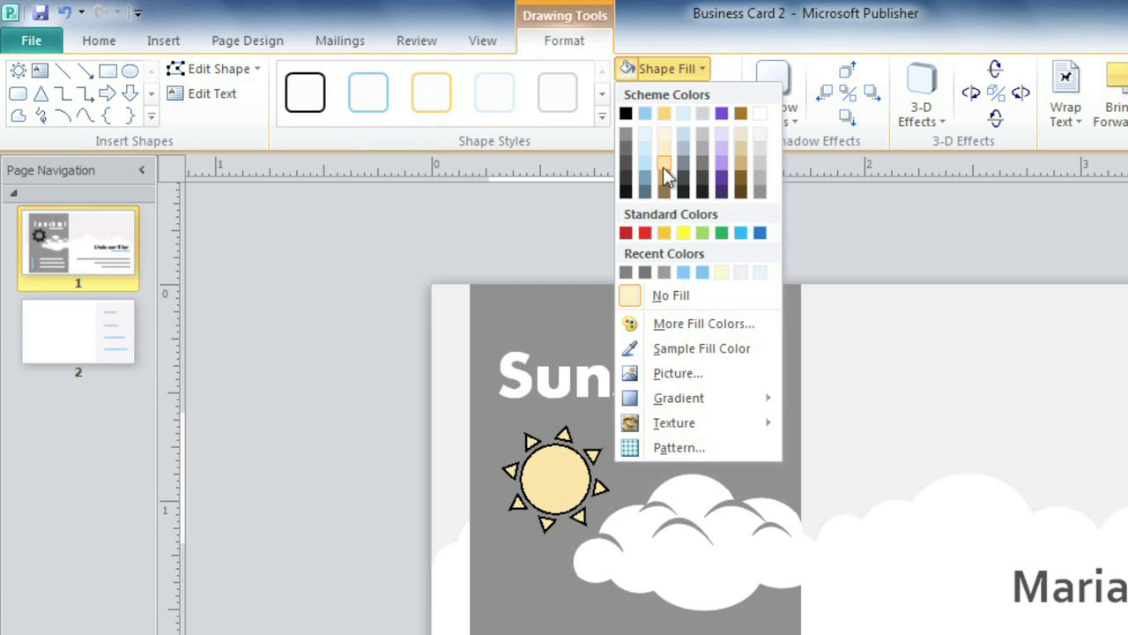
pyautogui.click(662, 114)
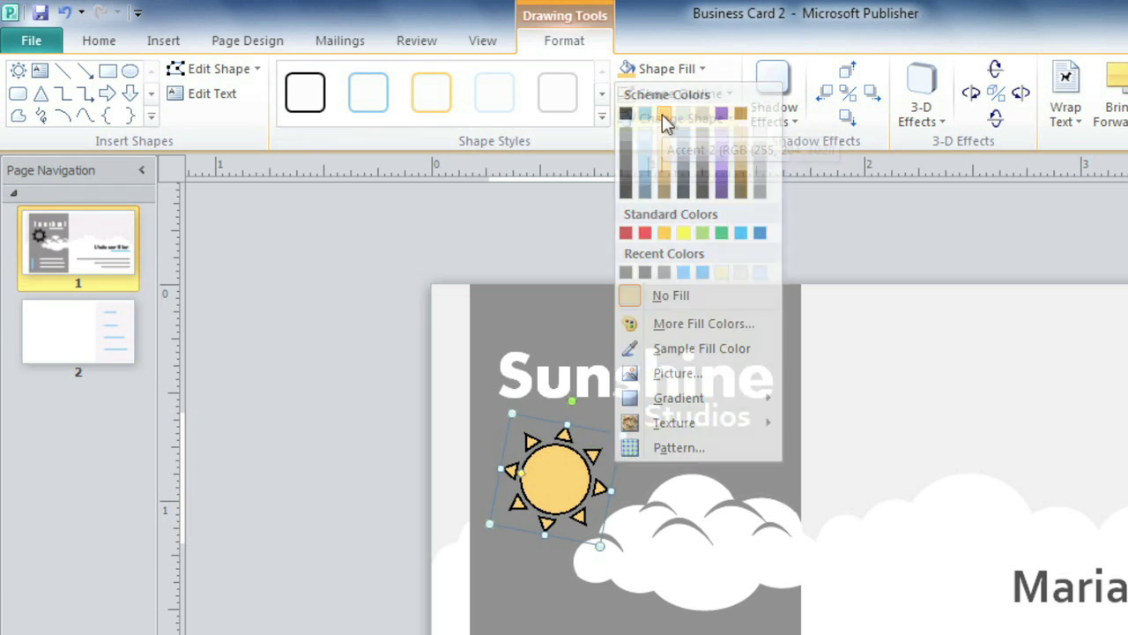
# Step: Set the sun's Shape Outline to No Outline and deselect it
pyautogui.click(660, 93)
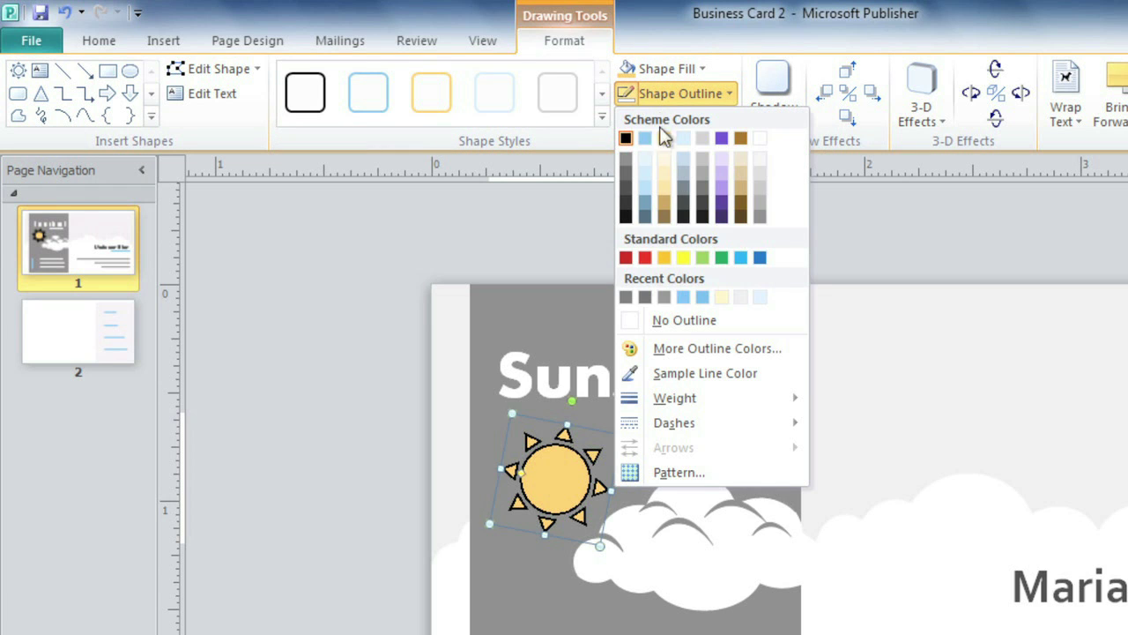
pyautogui.click(663, 323)
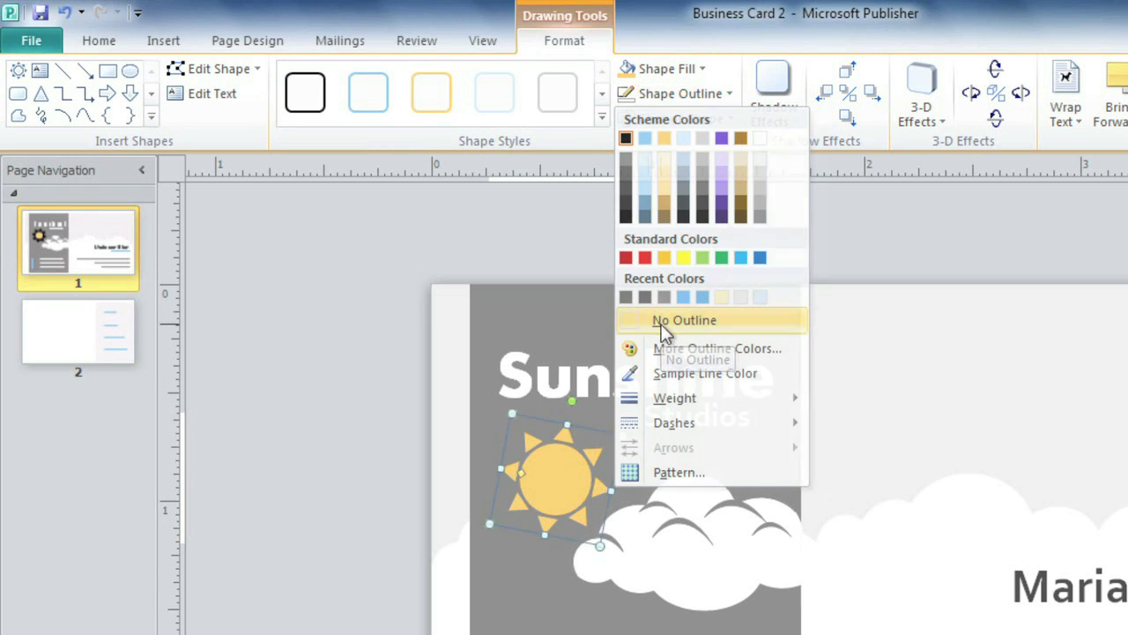
pyautogui.click(641, 252)
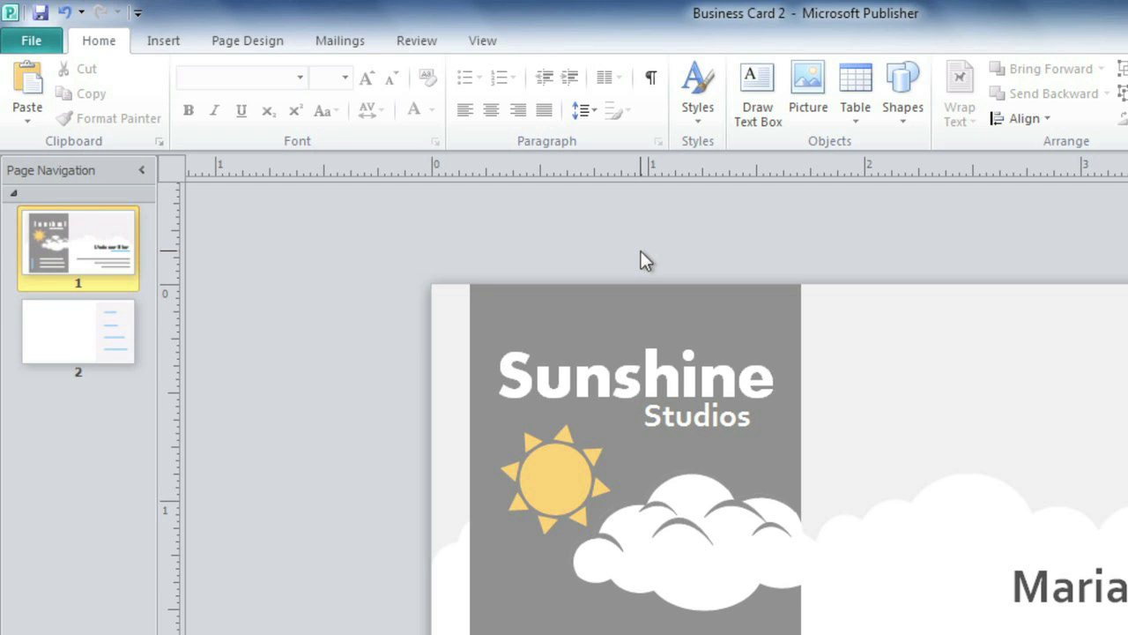
# Step: Browse the Borders & Accents and Calendars galleries, then switch to the card's back page
pyautogui.click(186, 41)
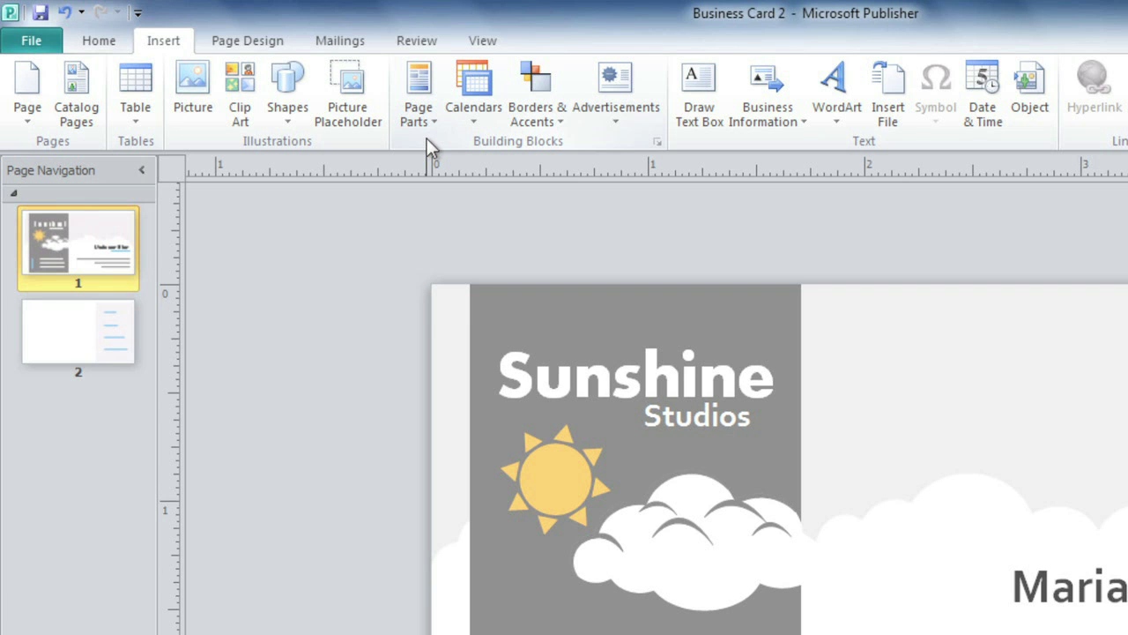
pyautogui.click(540, 123)
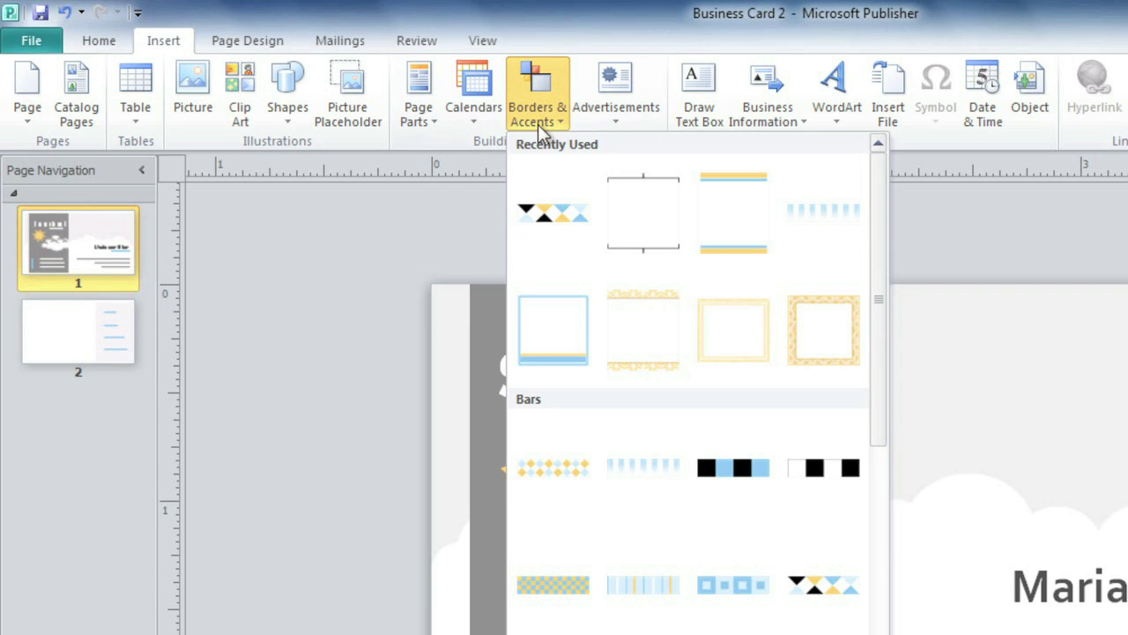
pyautogui.click(474, 122)
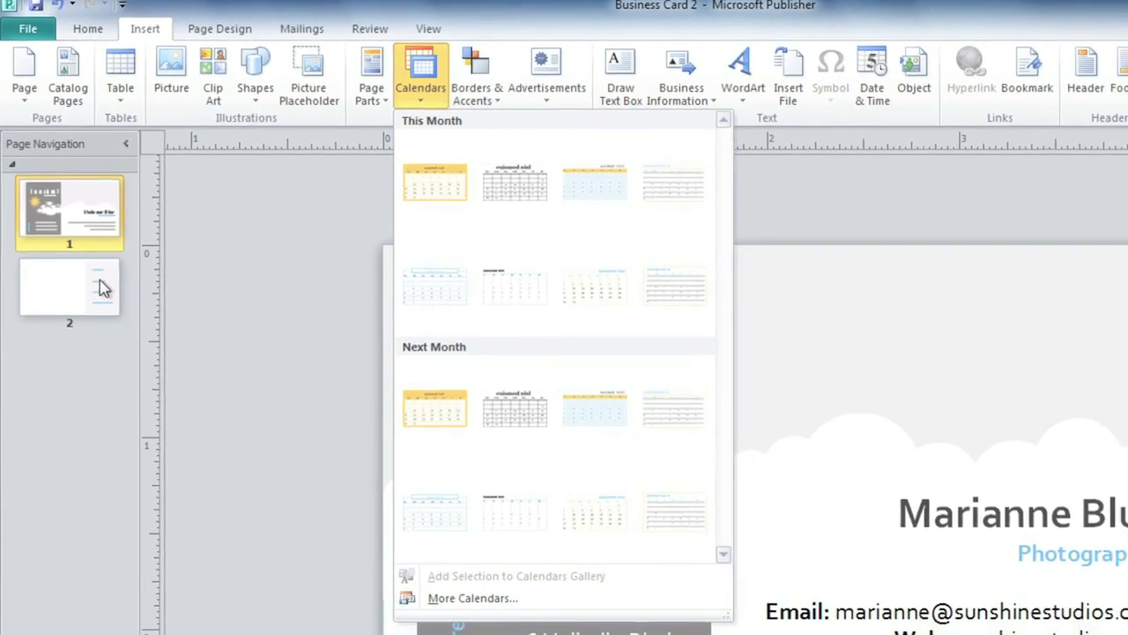
pyautogui.click(97, 282)
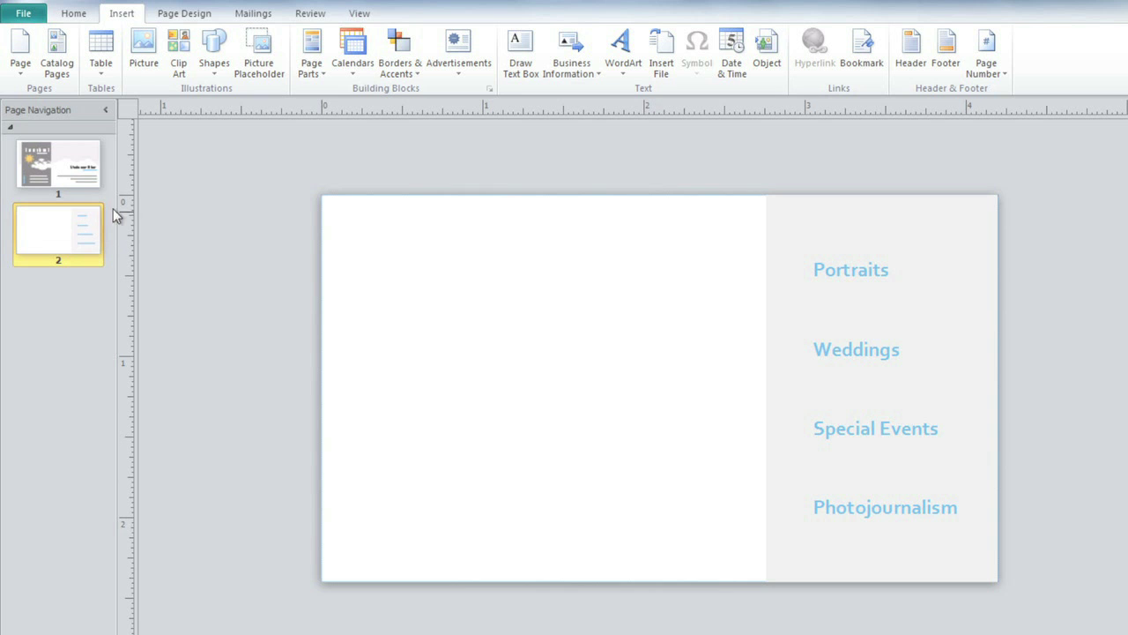
# Step: Insert a Page Parts heading block and narrow it to fit the white area
pyautogui.click(322, 80)
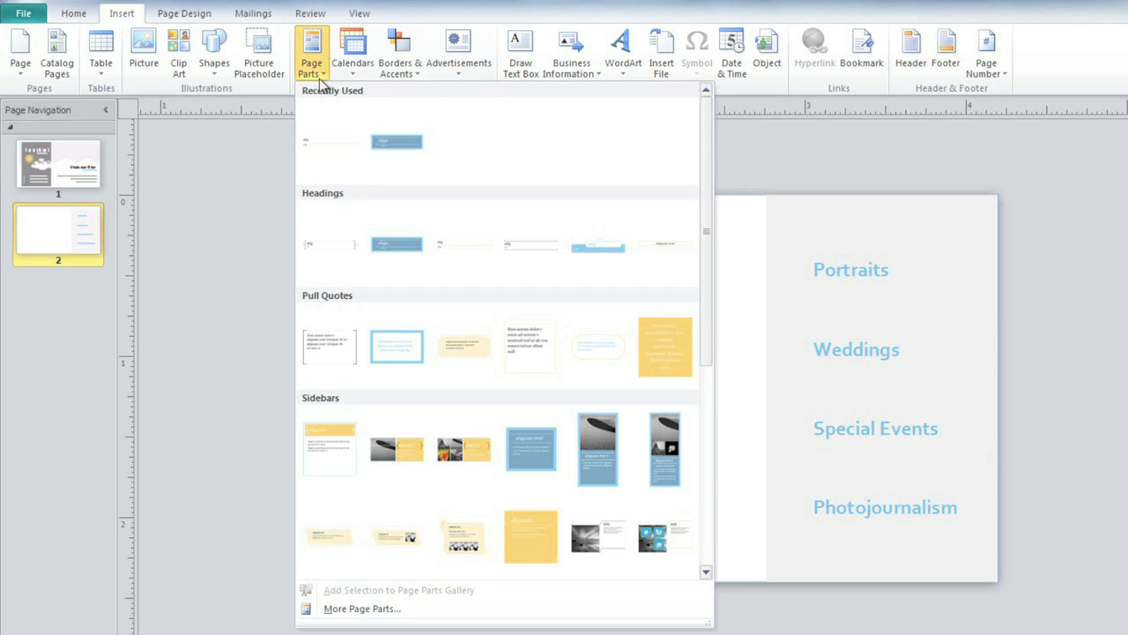
pyautogui.click(462, 238)
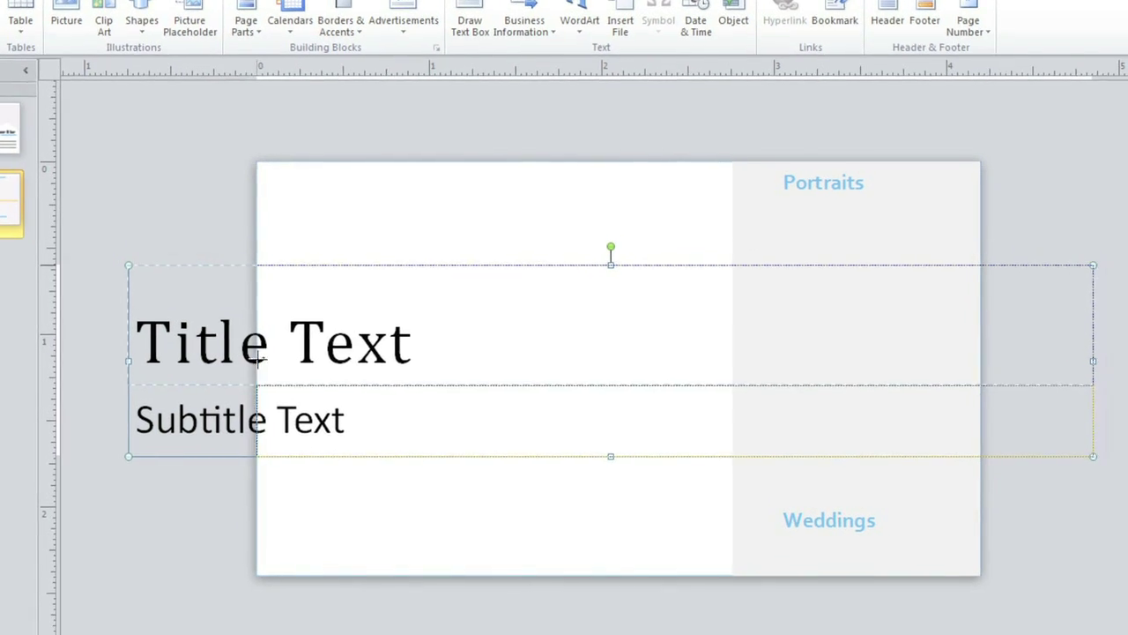
pyautogui.moveTo(128, 361); pyautogui.dragTo(258, 357)
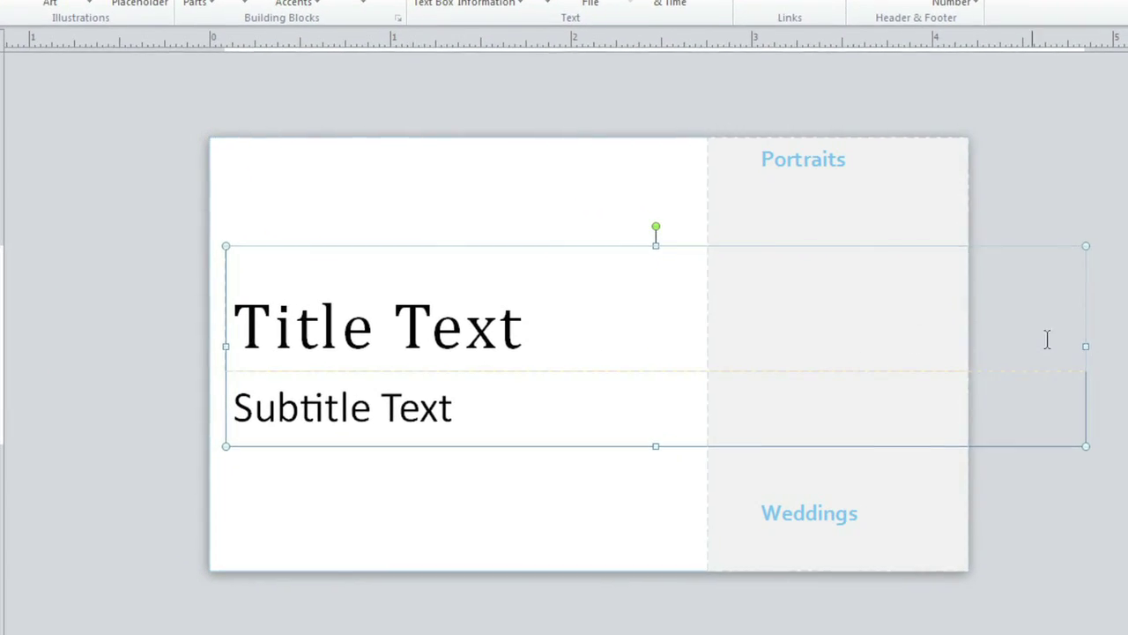
pyautogui.moveTo(1086, 345); pyautogui.dragTo(685, 346)
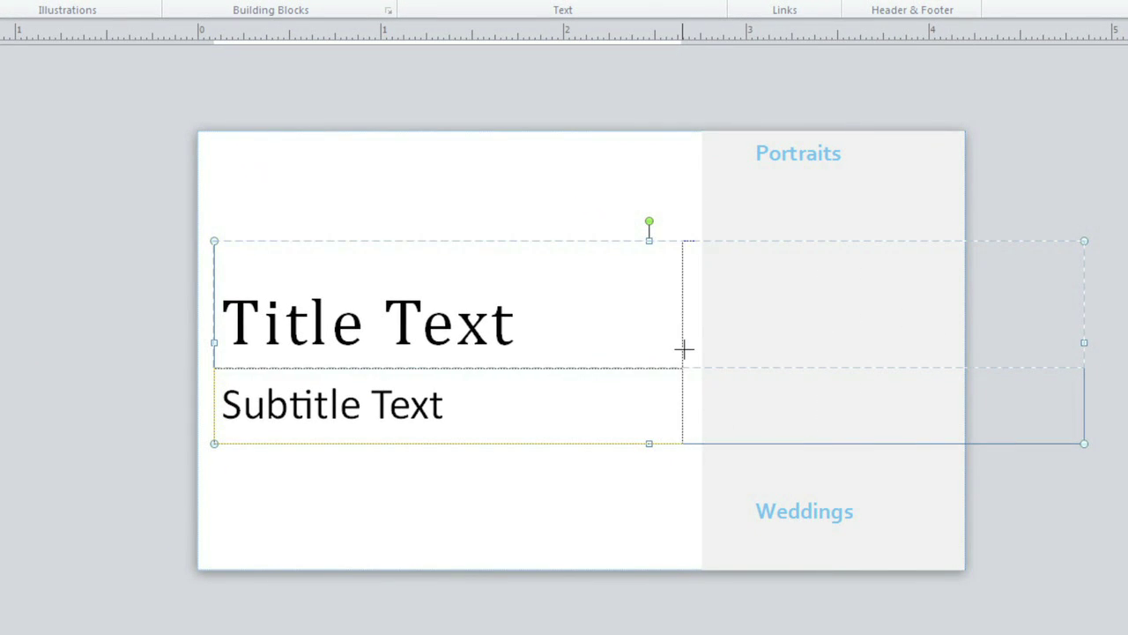
# Step: Title the heading 'Services' and begin the subtitle 'Visit sunstonestudios.com/portfolio,'
pyautogui.click(455, 342)
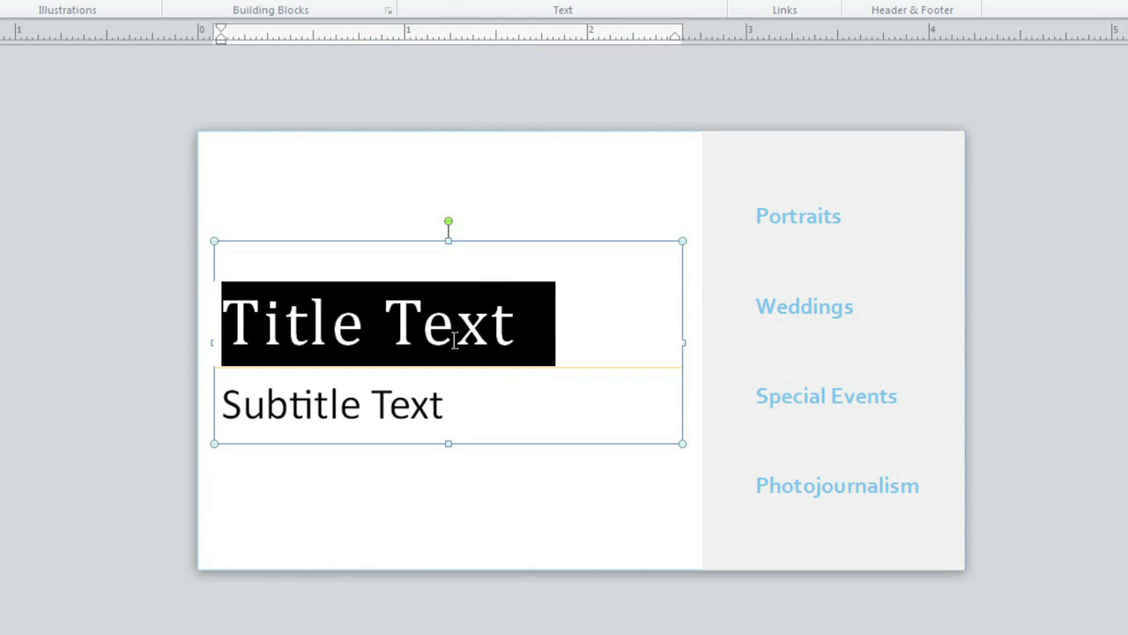
pyautogui.write('Services')
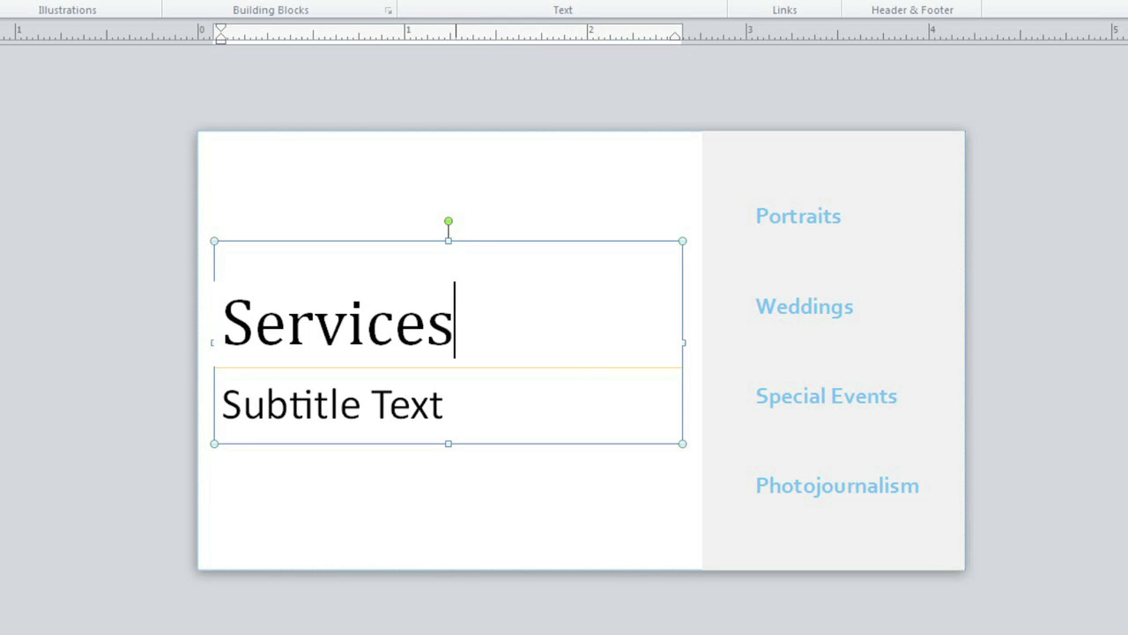
pyautogui.click(365, 403)
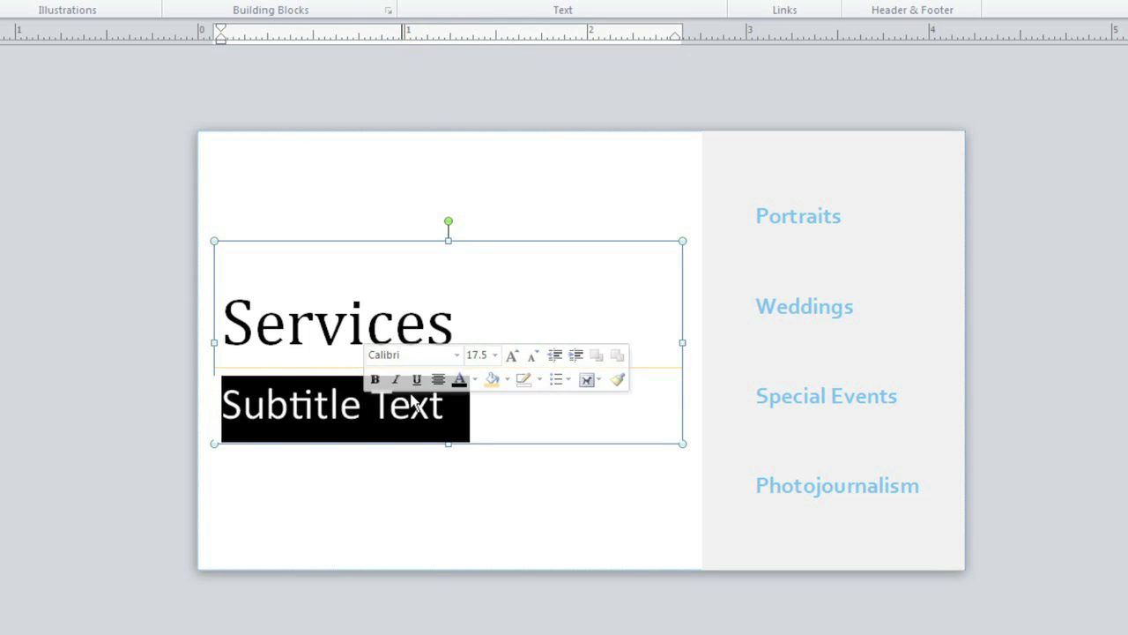
pyautogui.click(494, 354)
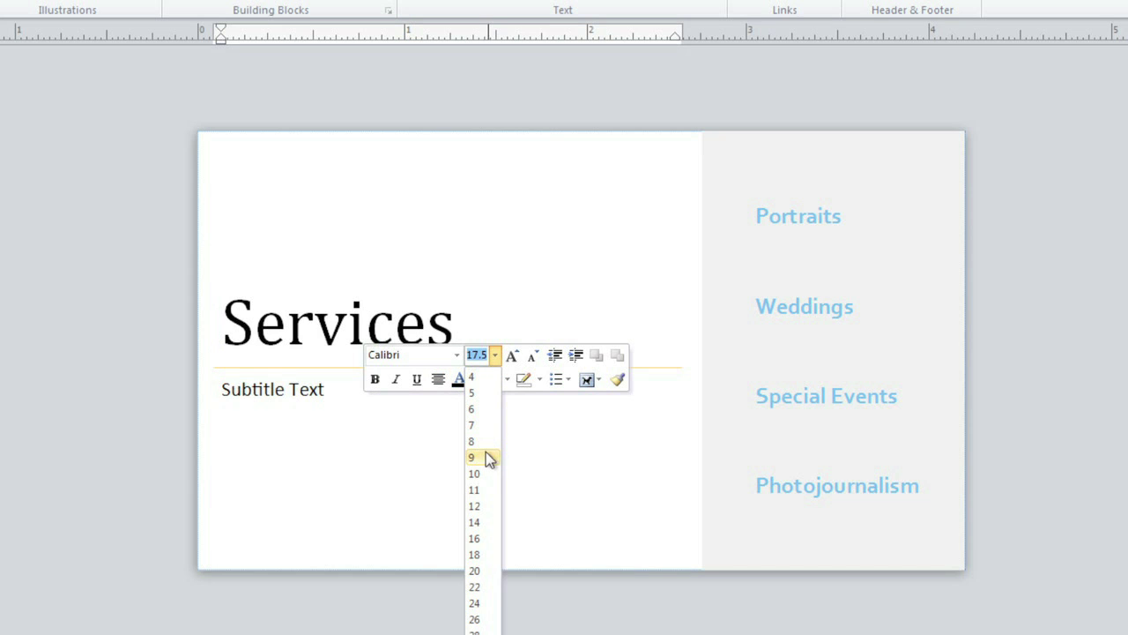
pyautogui.press('Escape')
pyautogui.write('Visit')
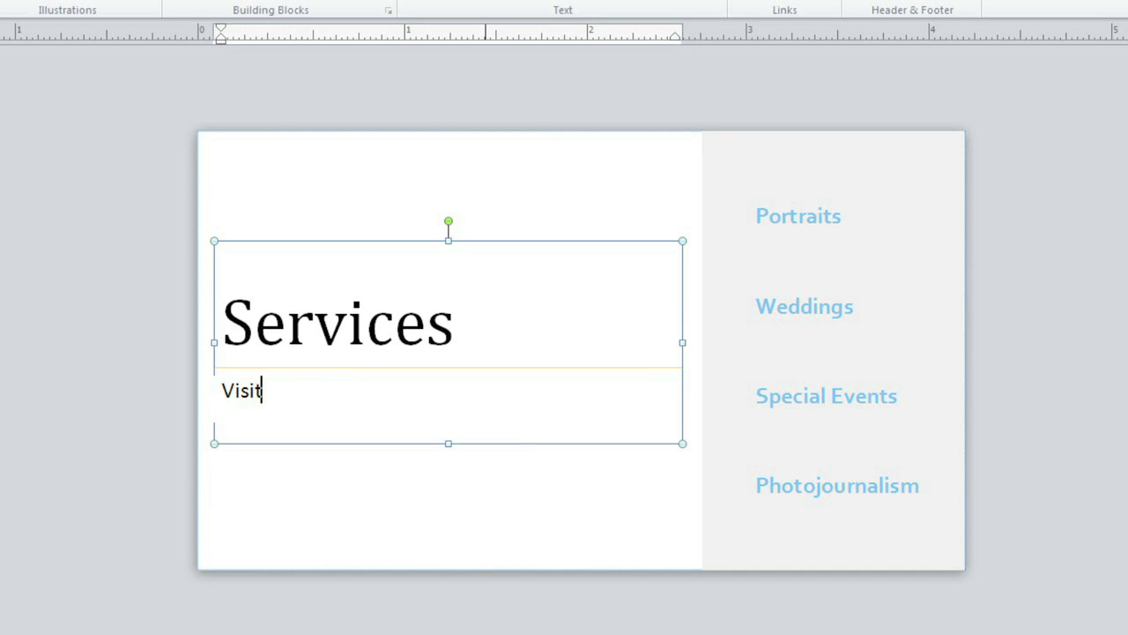
pyautogui.write(' sunstonestudios.')
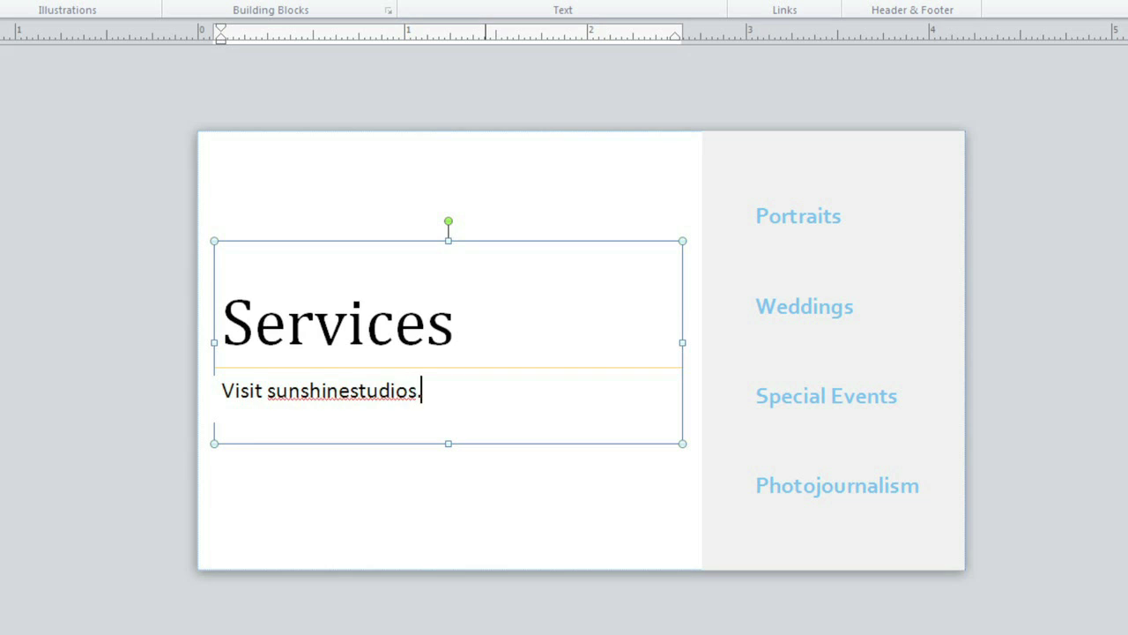
pyautogui.write('com/port')
pyautogui.write('for portfol')
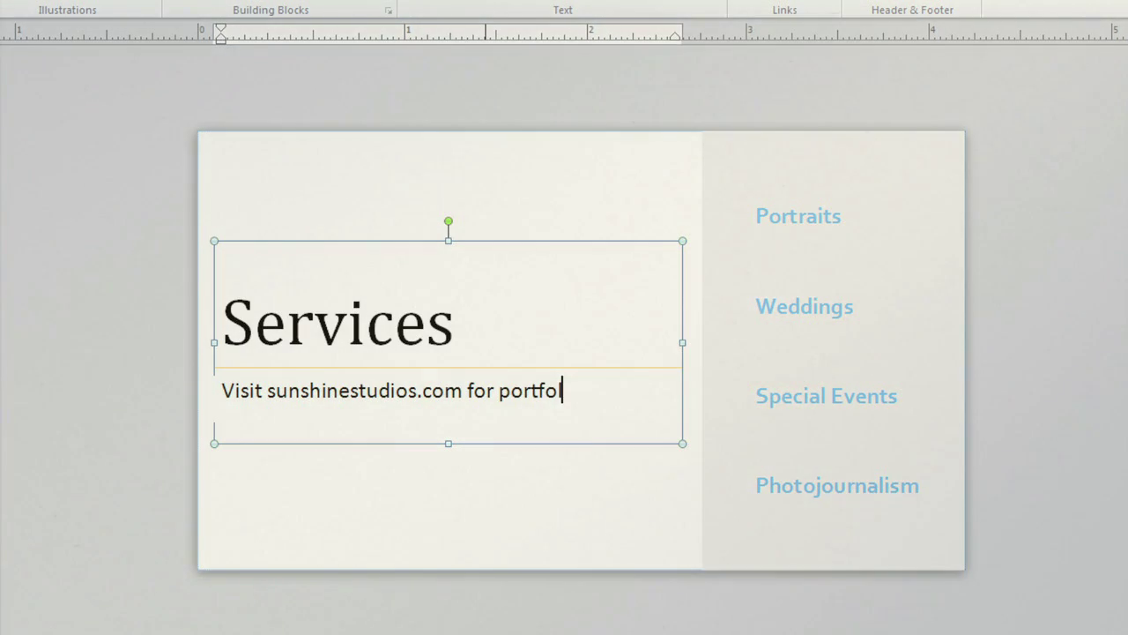